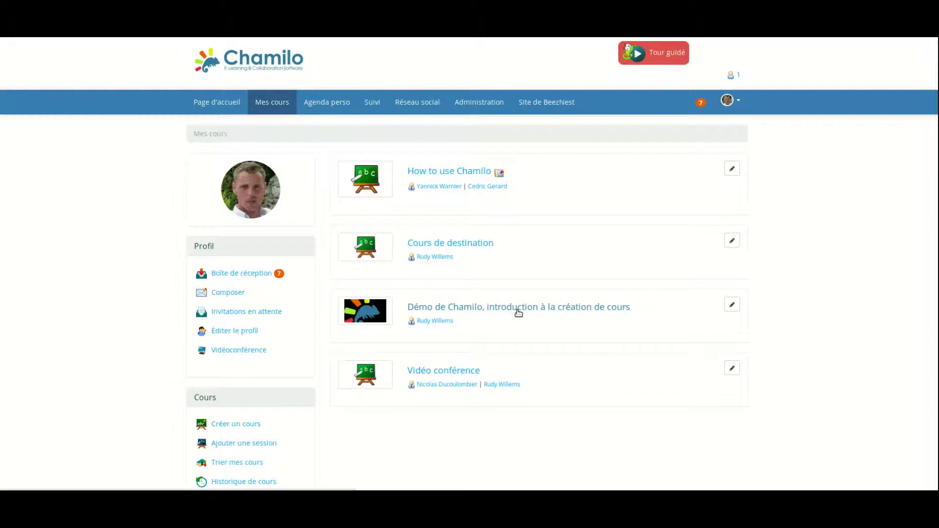
Review the documents, learning paths, links and exercises in the course "Démo de Chamilo, introduction à la création de cours".
left_click(518, 308)
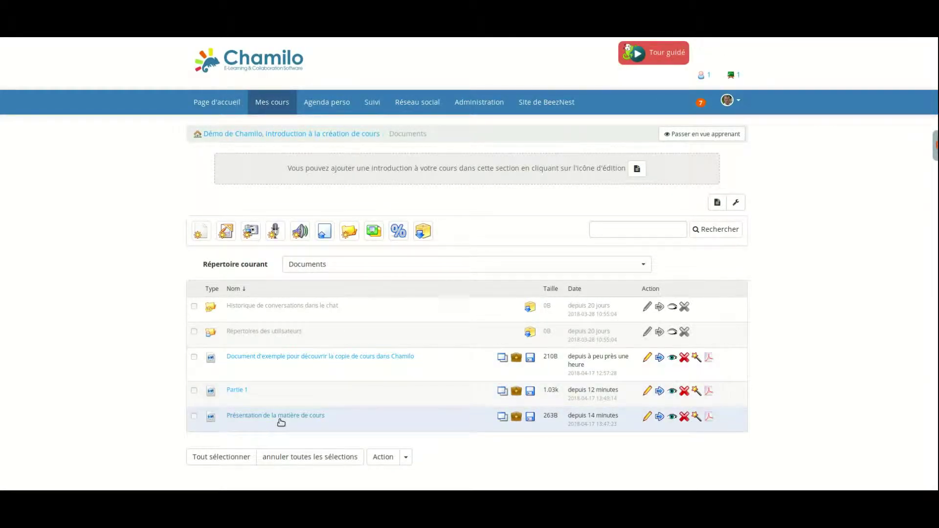
left_click(334, 139)
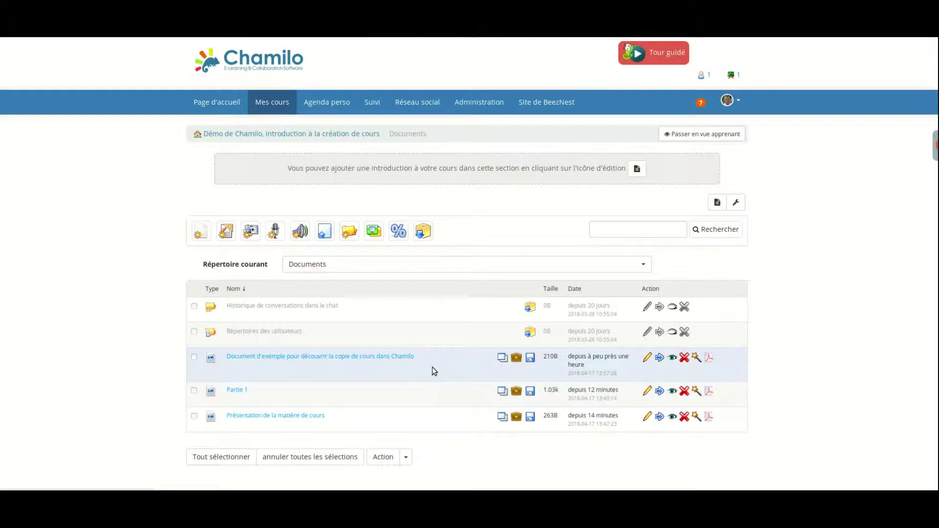
left_click(541, 293)
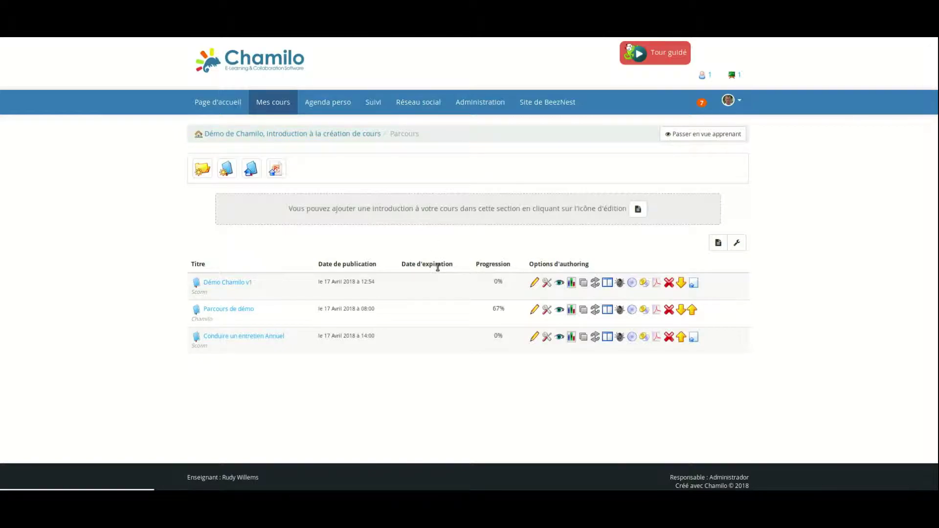
left_click(685, 280)
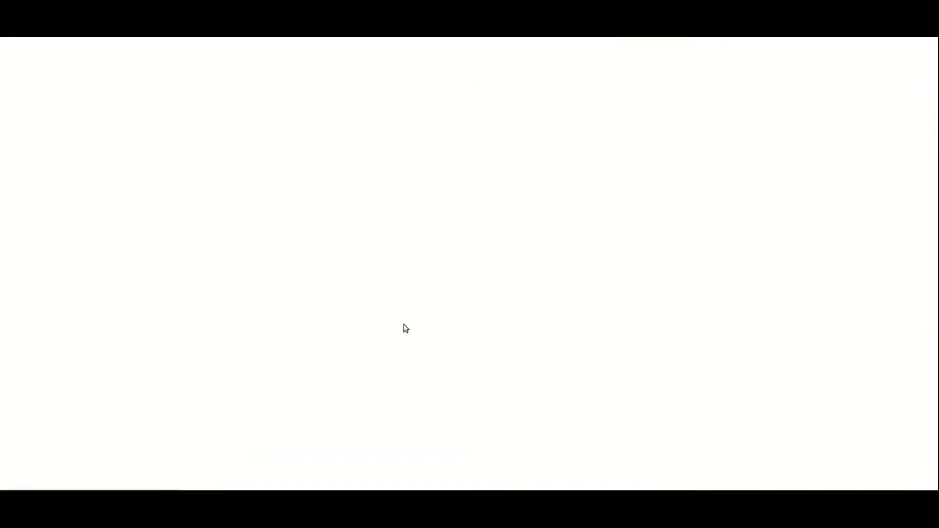
left_click(257, 354)
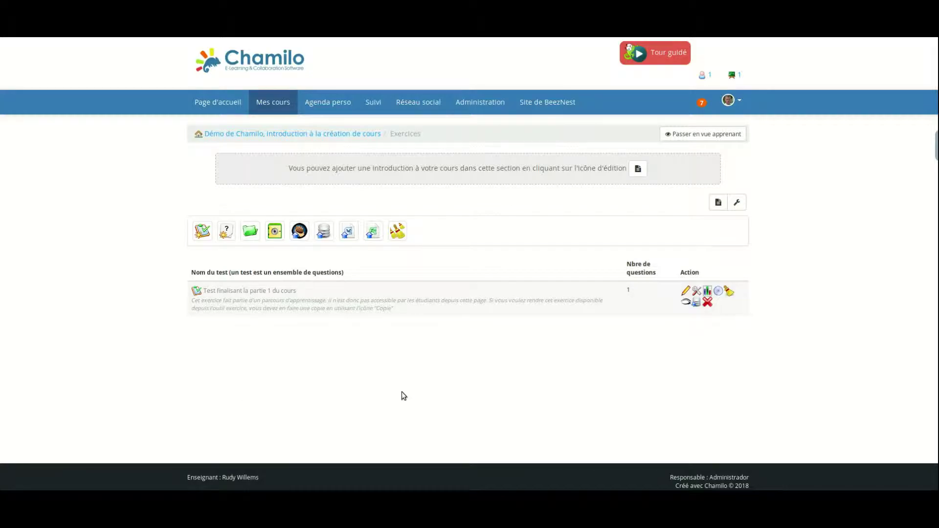
left_click(286, 101)
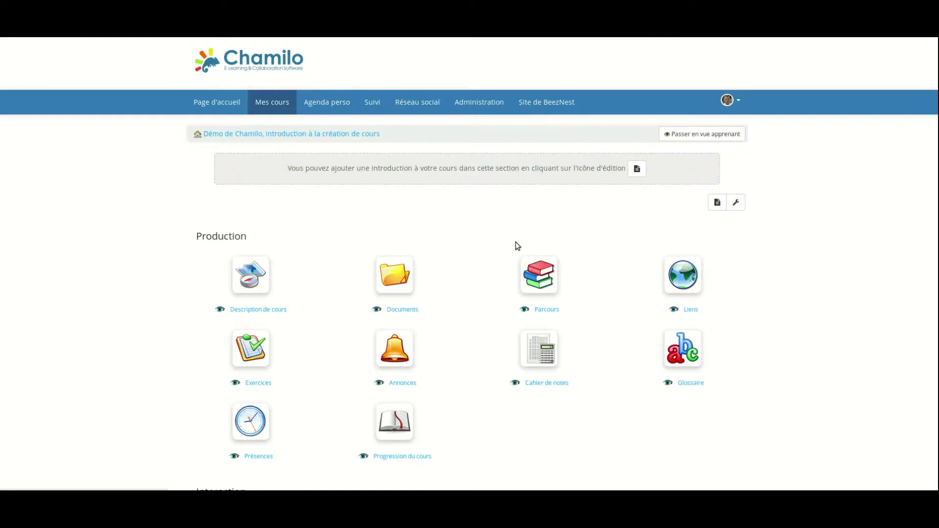
Open the course copy form from the demo course's Maintenance tools.
scroll(459, 248, "down", 4)
scroll(457, 301, "down", 5)
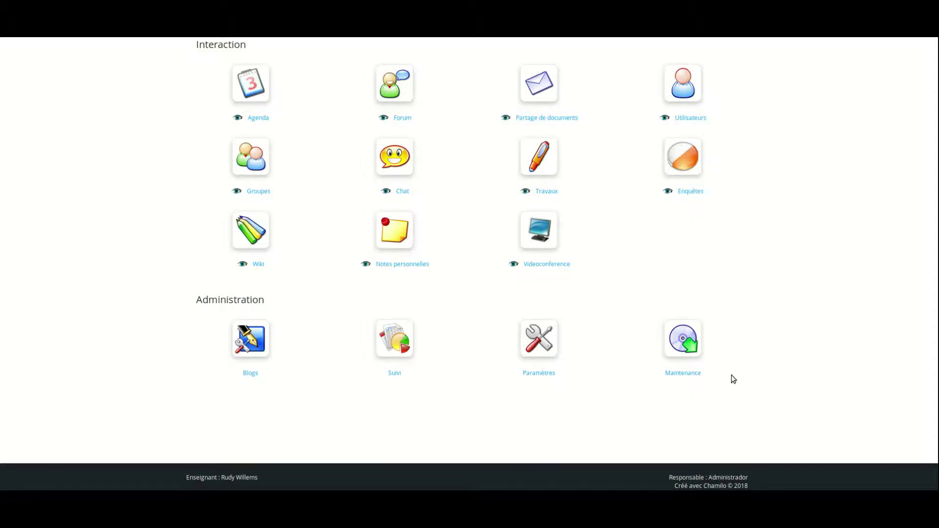
left_click(681, 374)
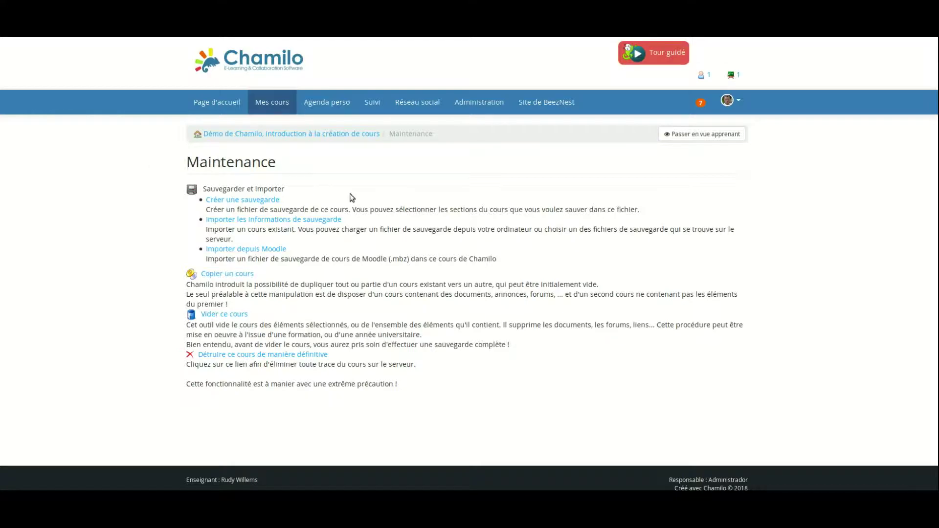
left_click(266, 200)
left_click(339, 223)
scroll(340, 264, "down", 1)
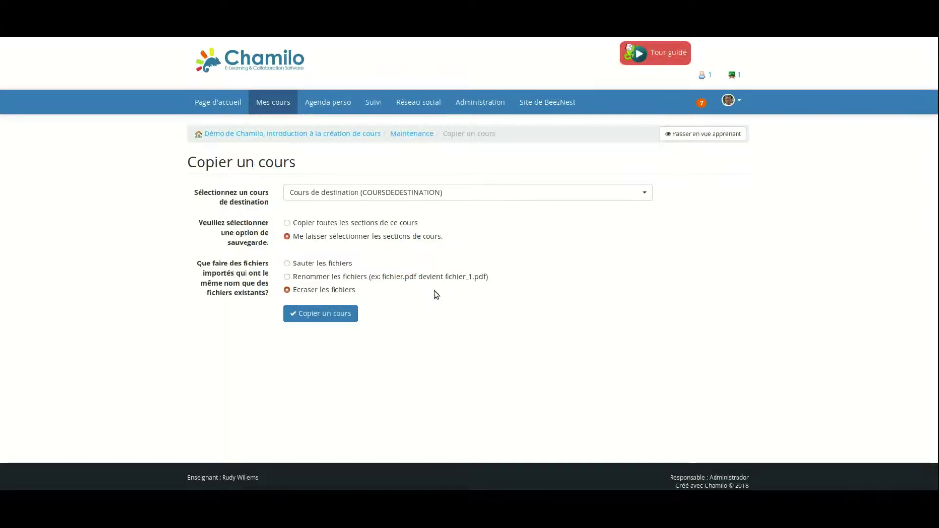
Copy all sections of the demo course into "Cours de destination (COURSDEDESTINATION)", overwriting files with the same name.
left_click(287, 223)
left_click(414, 192)
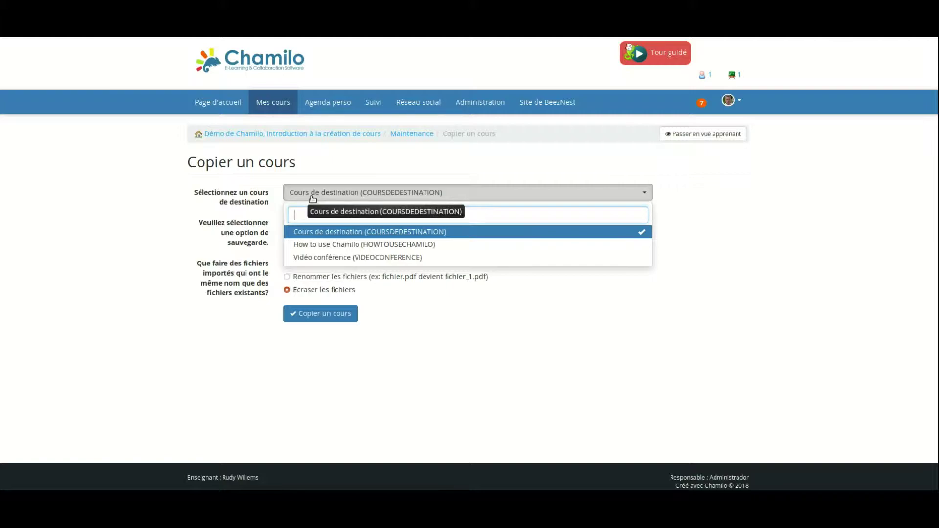
left_click(330, 235)
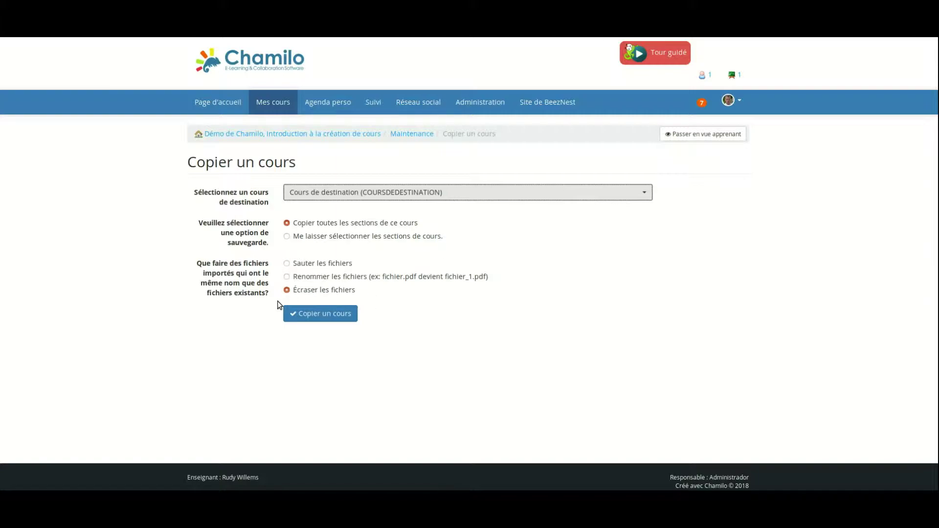
left_click(313, 318)
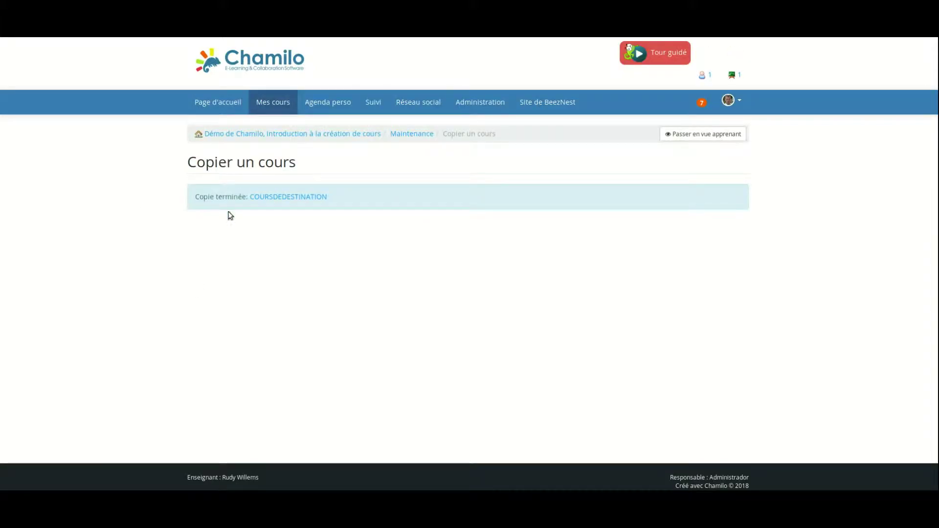
Open the "Cours de destination" course from the list of courses.
left_click(309, 200)
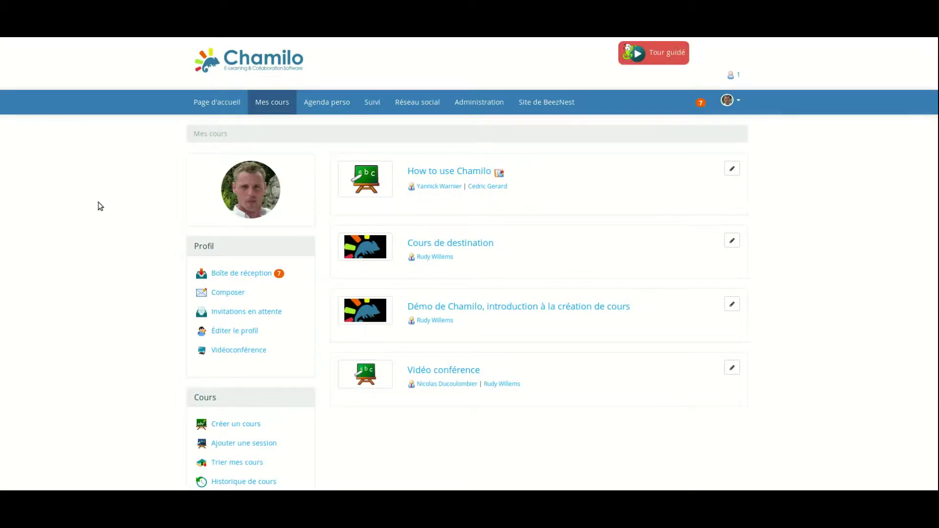
scroll(97, 206, "down", 2)
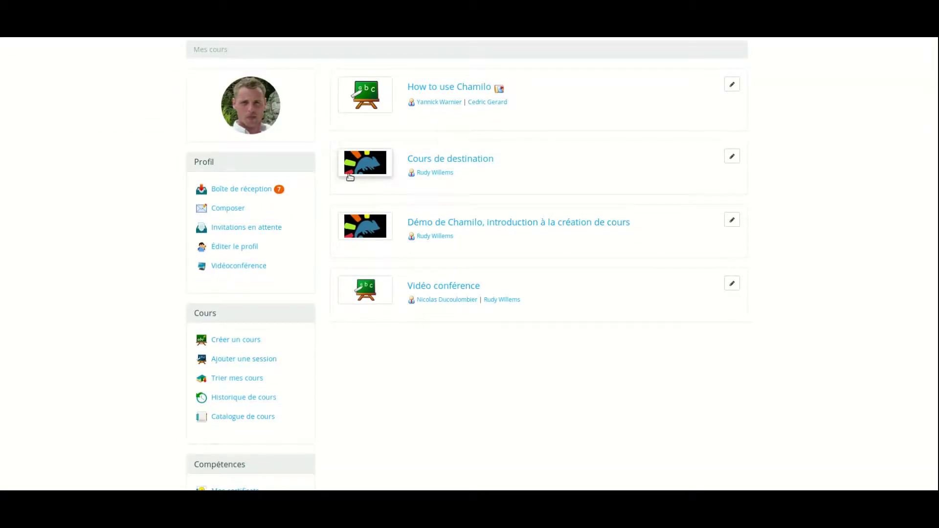
left_click(367, 170)
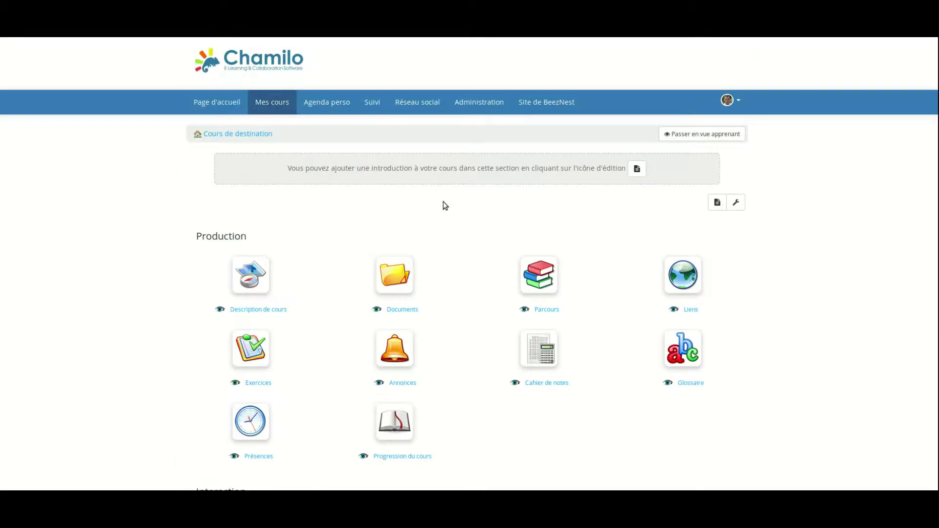
Check the documents, links and exercises copied into "Cours de destination", and return to the course's home page.
scroll(351, 215, "down", 3)
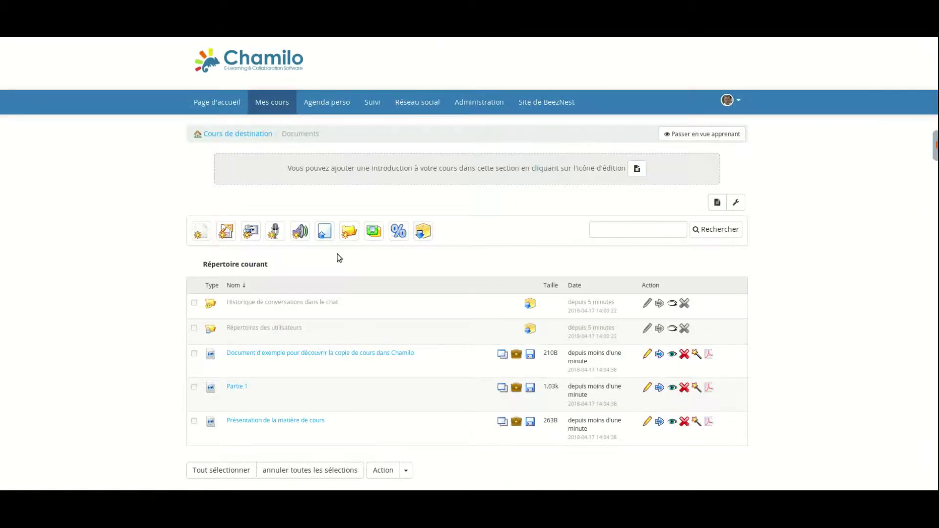
scroll(336, 253, "down", 5)
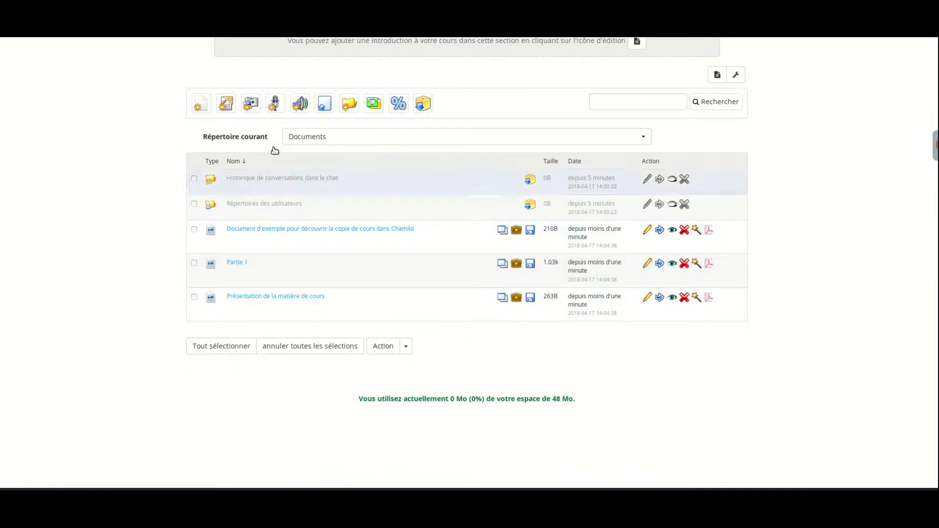
scroll(265, 264, "up", 1)
scroll(265, 269, "up", 3)
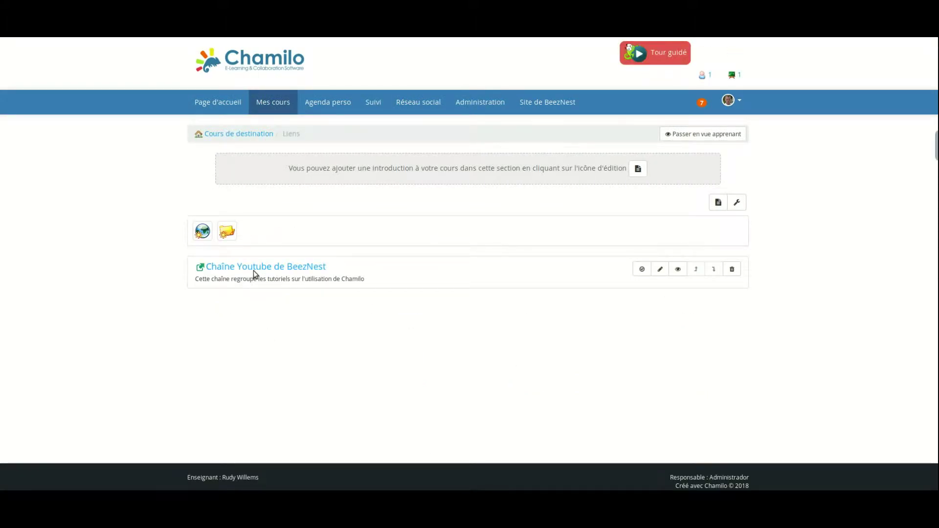
left_click(265, 136)
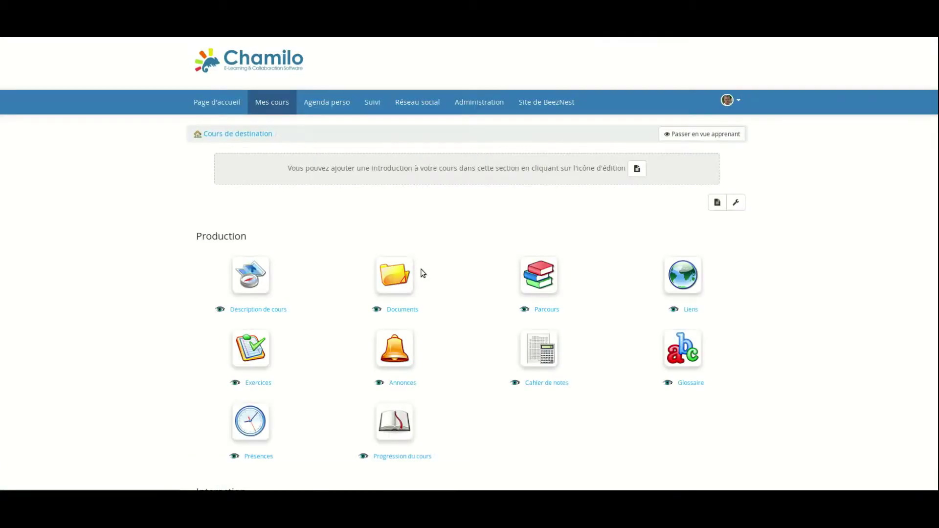
left_click(253, 363)
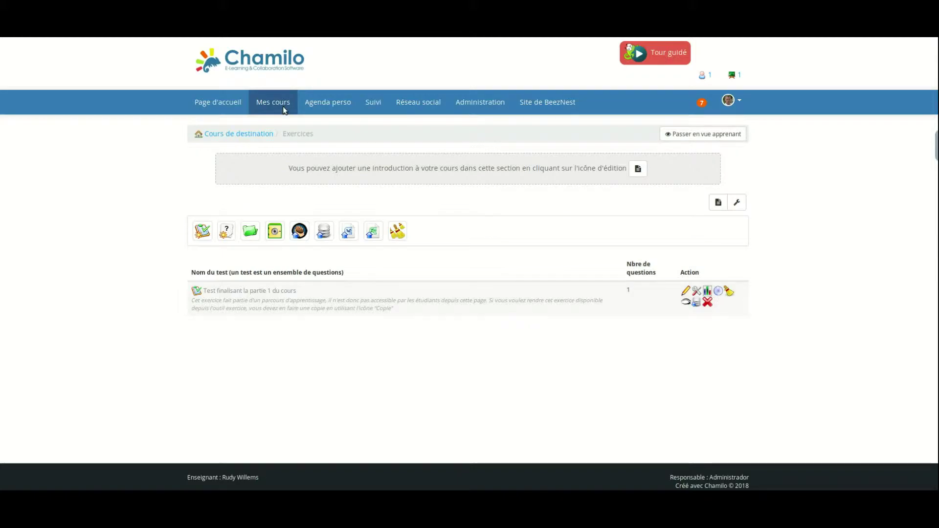
left_click(268, 135)
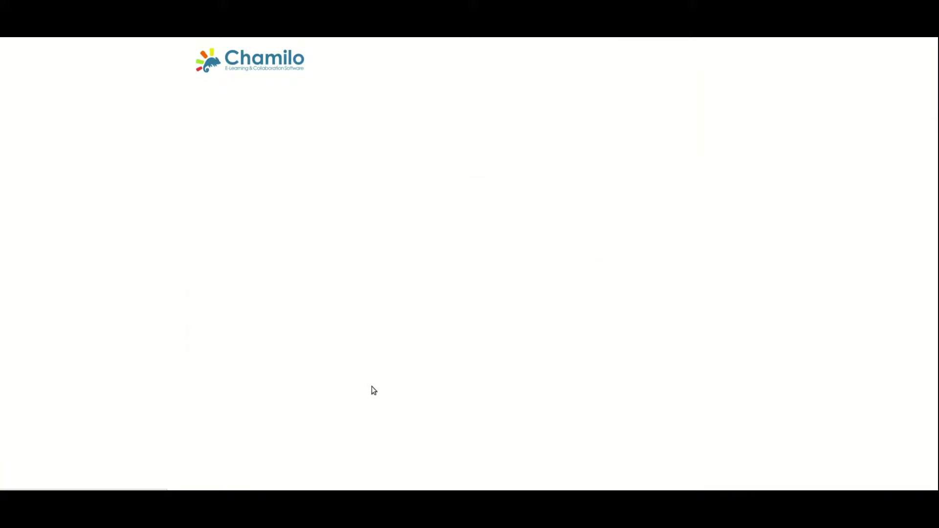
Test the copied learning paths "Démo Chamilo v1", "Parcours de démo" item by item, and "Conduire un entretien Annuel".
left_click(234, 286)
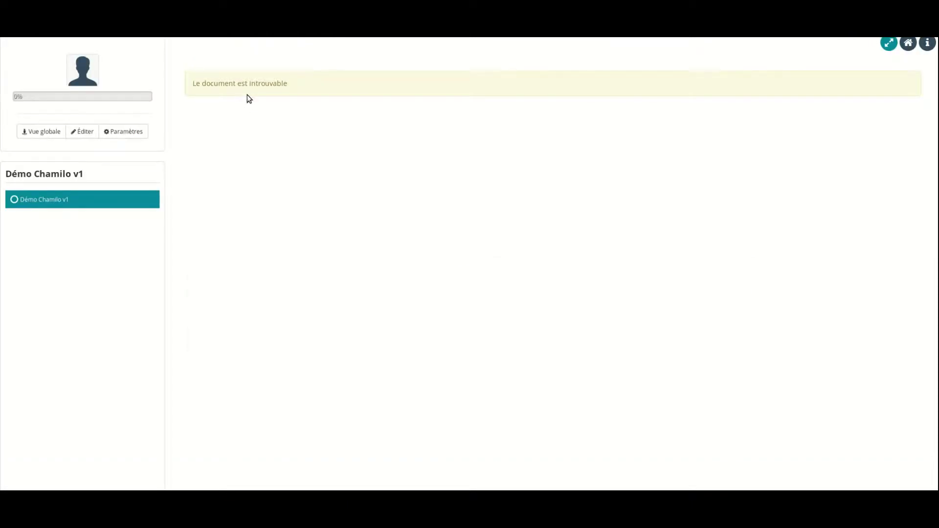
key("alt+Left")
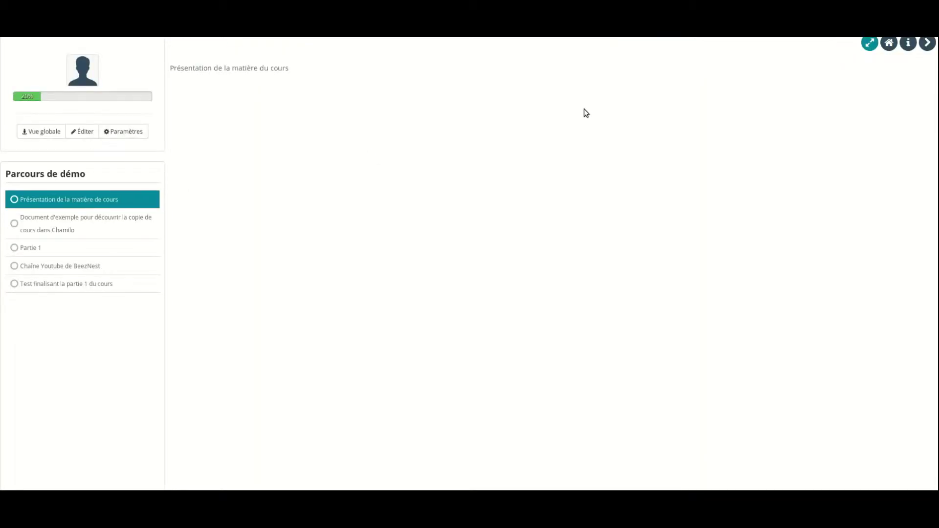
left_click(933, 46)
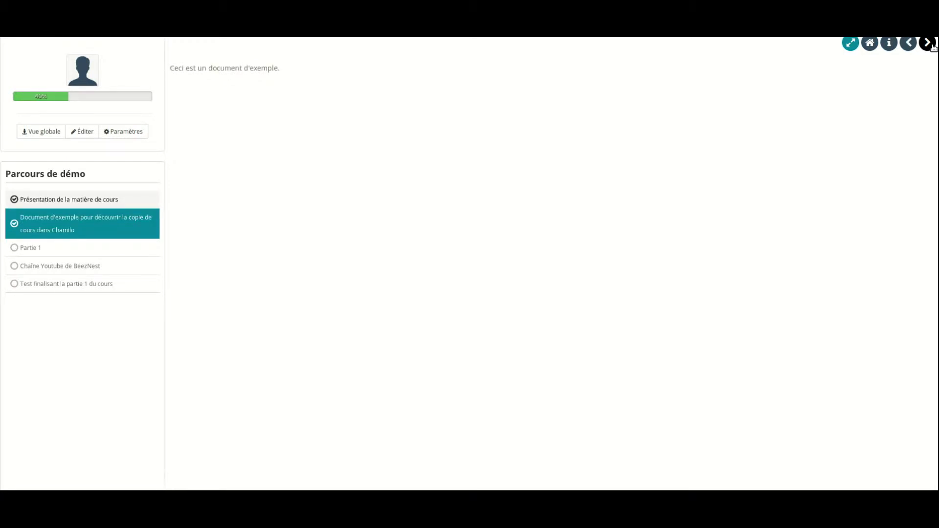
left_click(933, 46)
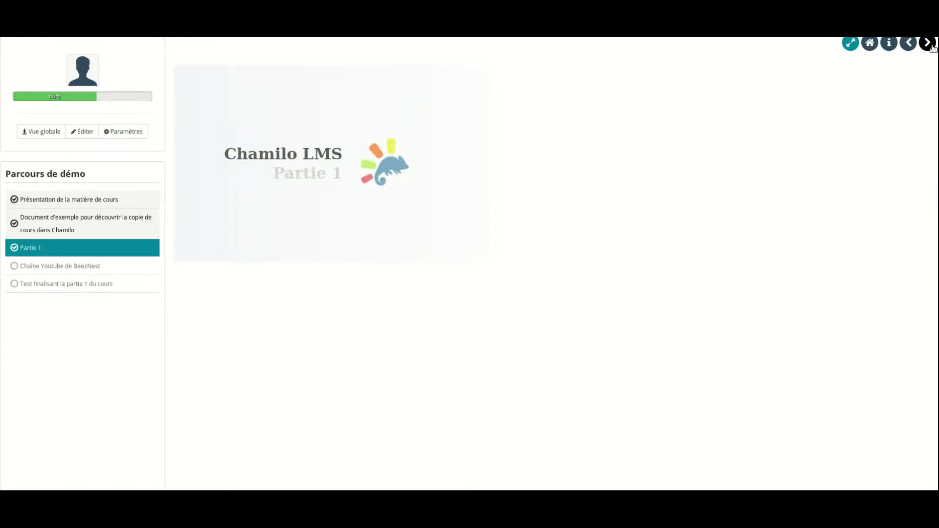
left_click(933, 46)
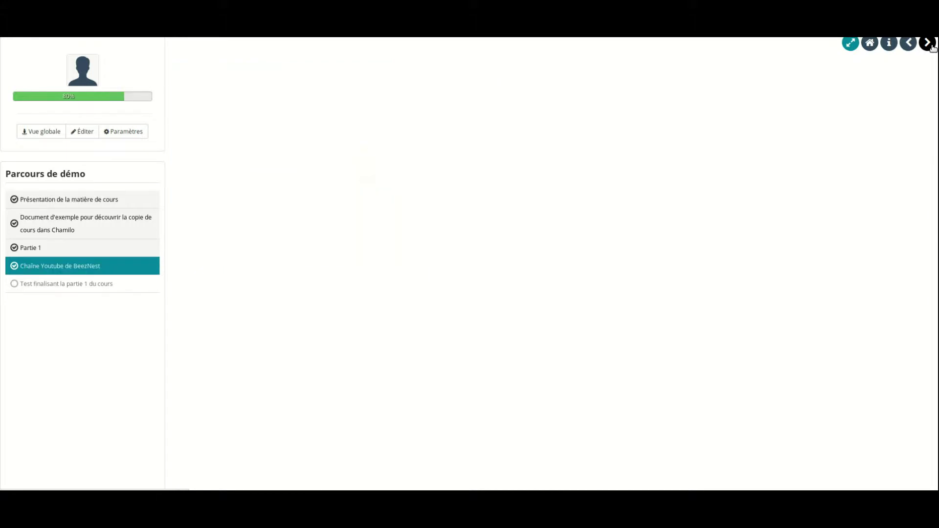
left_click(933, 46)
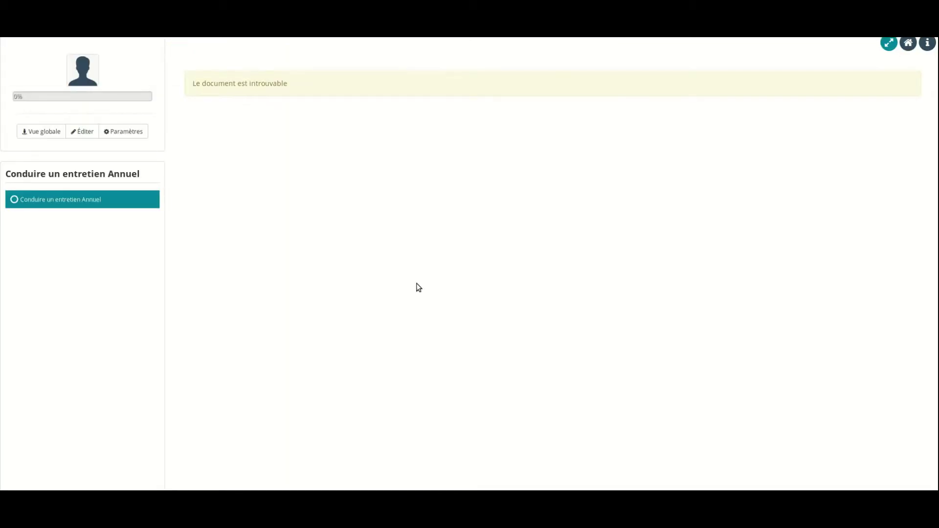
key("alt+Left")
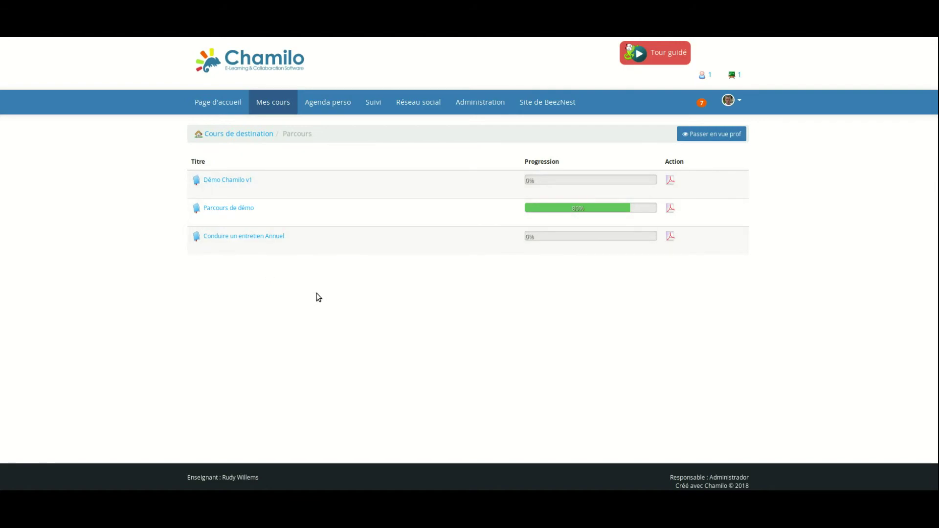
Return to the list of courses and look over its entries.
left_click(286, 104)
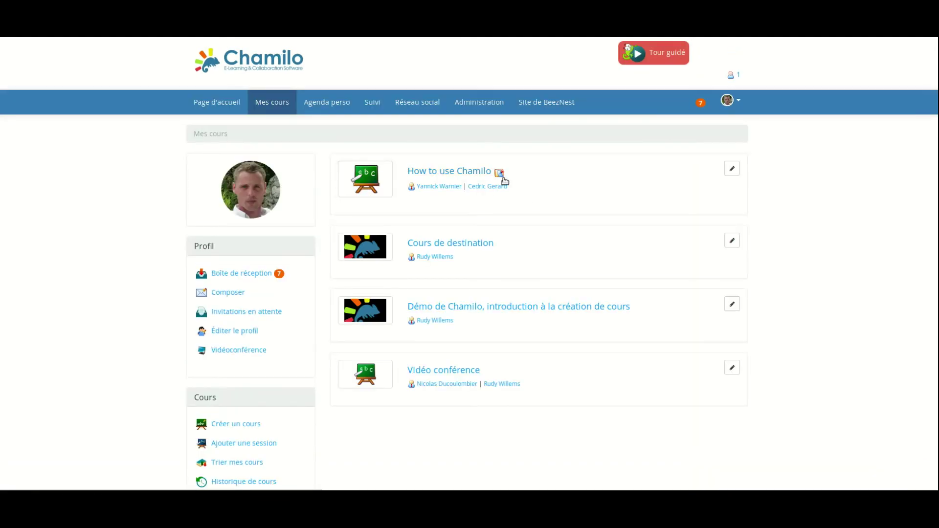
scroll(572, 363, "down", 3)
scroll(571, 361, "down", 3)
scroll(465, 277, "up", 2)
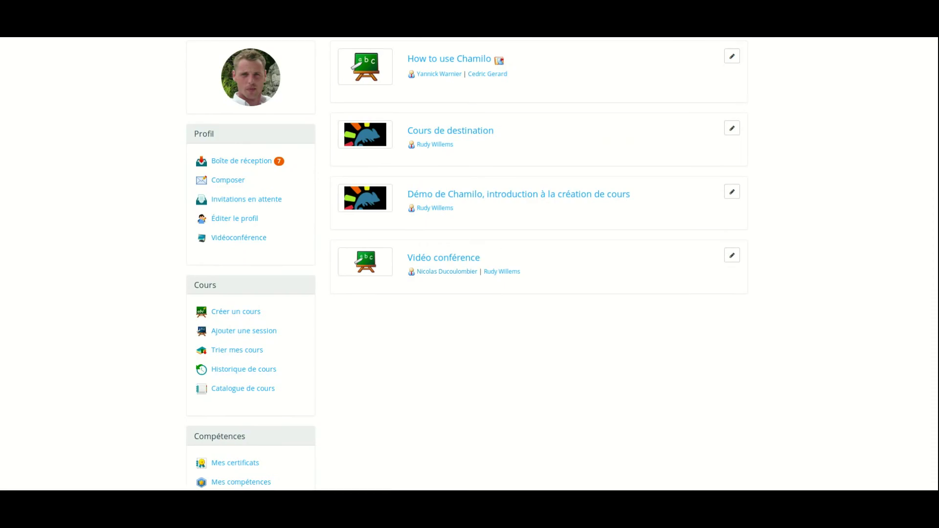
left_click(850, 37)
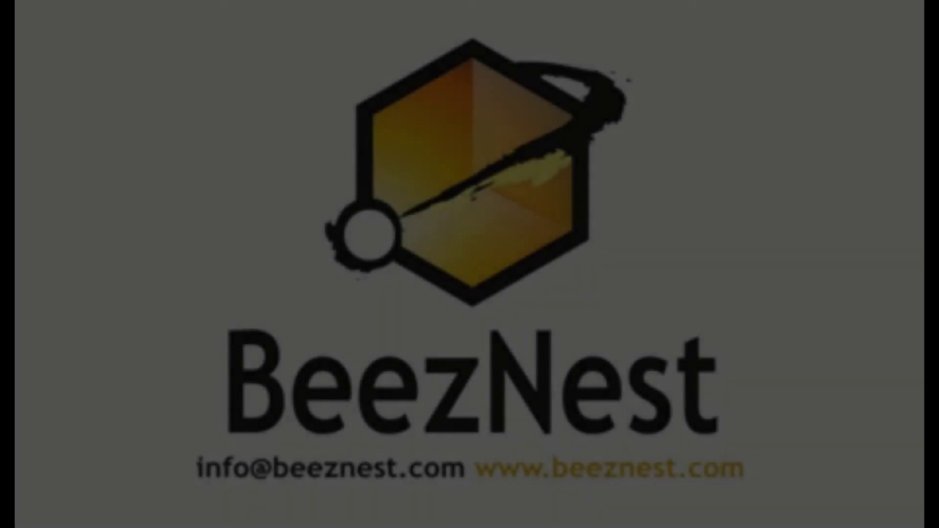